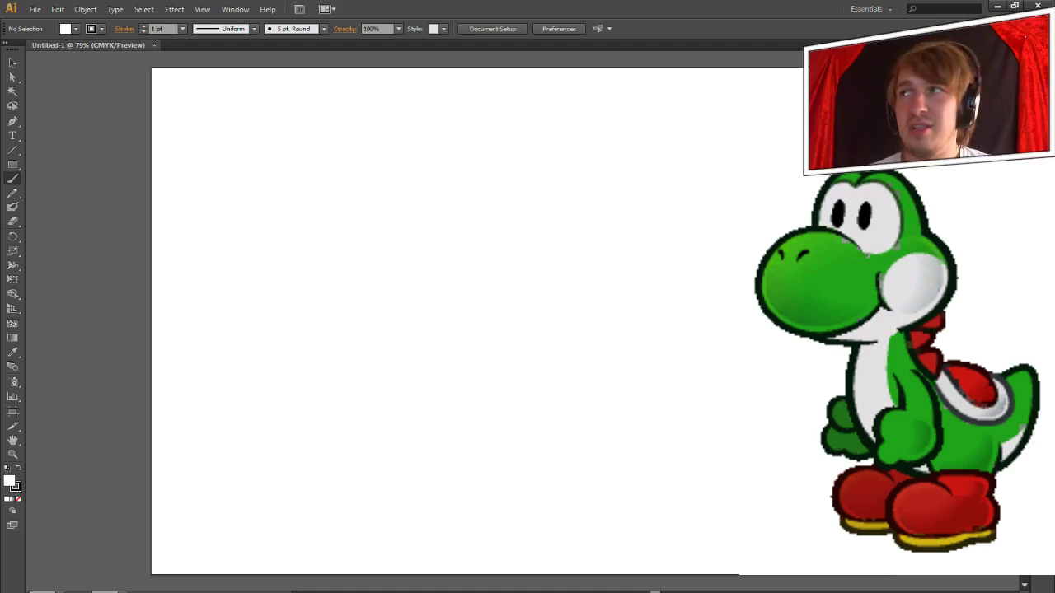
- Brush the Yoshi character's head outline, large oval snout, joined eyes with oval pupils, and two small nostril marks
mouse_move(357, 206)
left_mouse_down()
mouse_move(466, 181)
mouse_move(492, 181)
mouse_move(518, 203)
mouse_move(537, 254)
mouse_move(578, 305)
mouse_move(556, 364)
mouse_move(528, 380)
left_mouse_up()
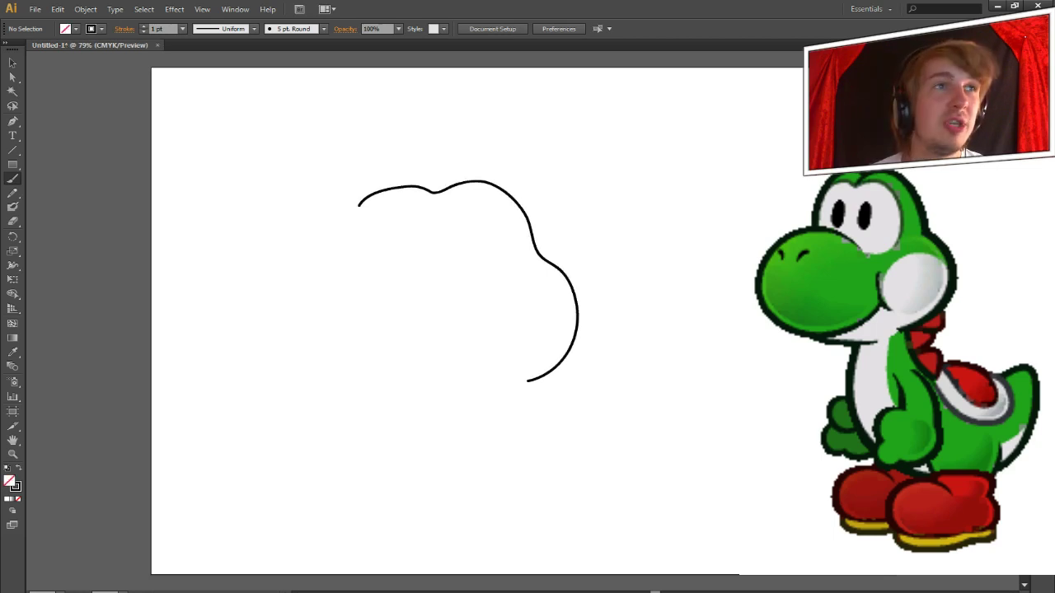
mouse_move(430, 275)
left_mouse_down()
mouse_move(359, 243)
mouse_move(306, 254)
mouse_move(270, 294)
mouse_move(276, 338)
mouse_move(306, 369)
mouse_move(359, 379)
mouse_move(402, 370)
mouse_move(458, 336)
mouse_move(467, 300)
mouse_move(465, 329)
mouse_move(485, 352)
mouse_move(469, 330)
left_mouse_up()
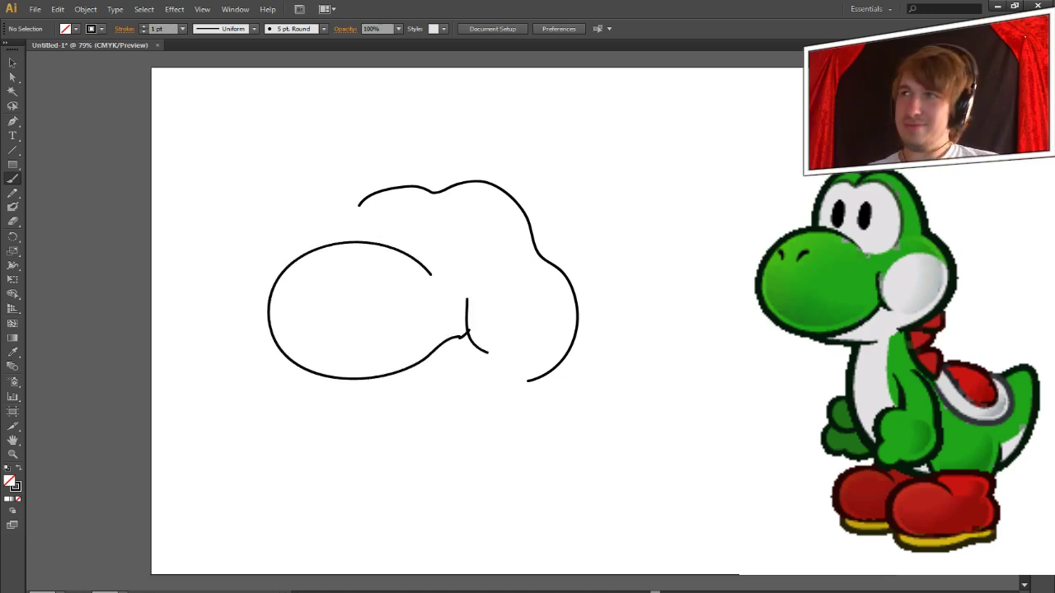
mouse_move(431, 271)
left_mouse_down()
mouse_move(466, 276)
mouse_move(495, 247)
mouse_move(495, 212)
mouse_move(471, 192)
mouse_move(373, 194)
mouse_move(351, 234)
mouse_move(351, 245)
mouse_move(395, 211)
mouse_move(386, 227)
mouse_move(394, 206)
mouse_move(389, 223)
mouse_move(448, 236)
mouse_move(430, 230)
mouse_move(452, 218)
mouse_move(442, 236)
mouse_move(442, 217)
left_mouse_up()
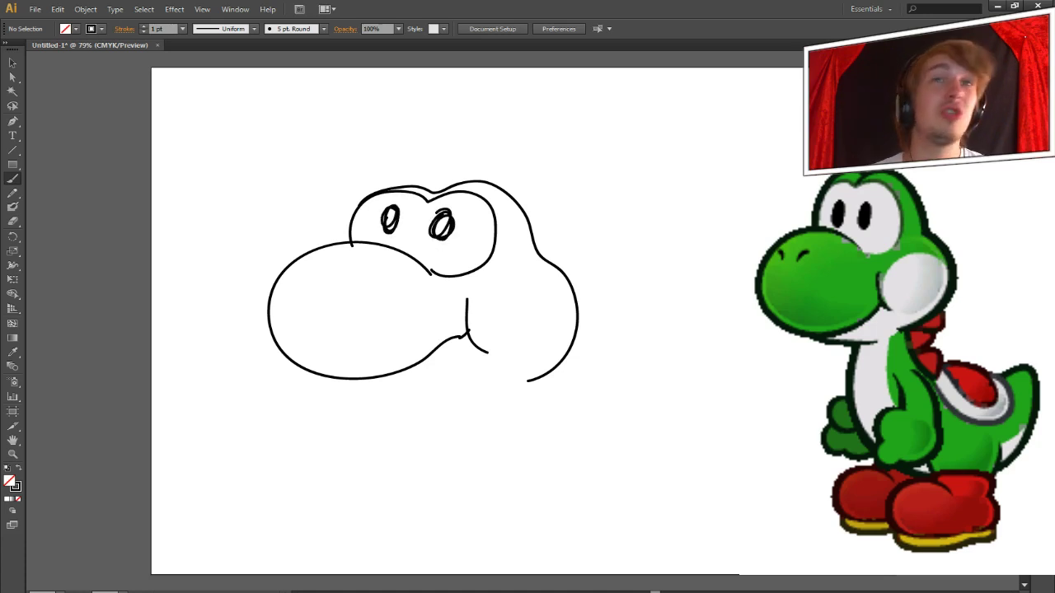
left_click_drag(290, 286, 313, 301)
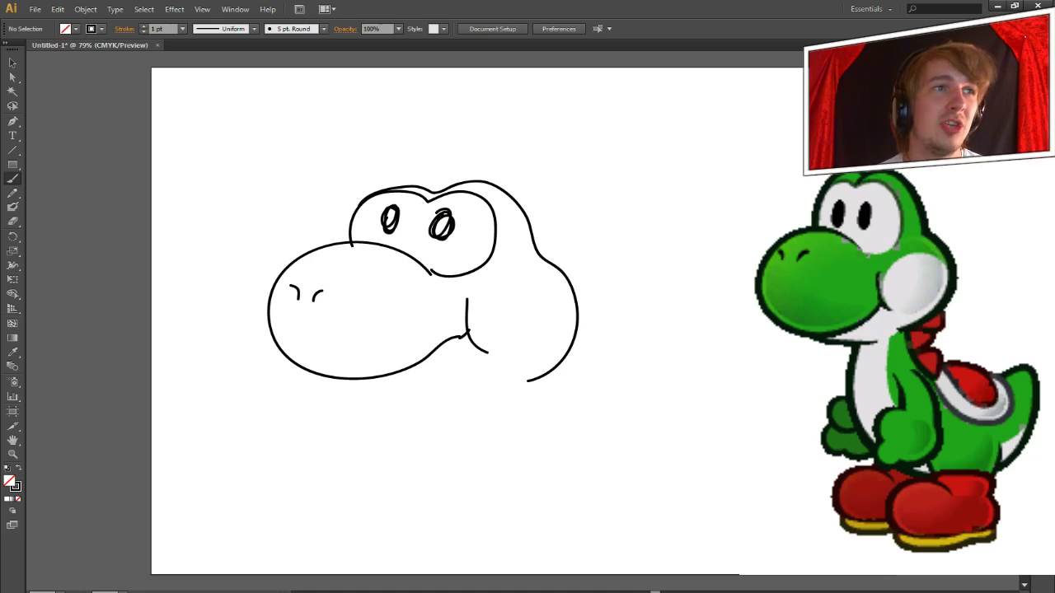
- Draw the jaw and chest line, the round cheek, and the back with its spikes, saddle shell and pointed tail
mouse_move(402, 370)
left_mouse_down()
mouse_move(475, 367)
mouse_move(443, 398)
mouse_move(431, 437)
mouse_move(428, 476)
mouse_move(440, 496)
left_mouse_up()
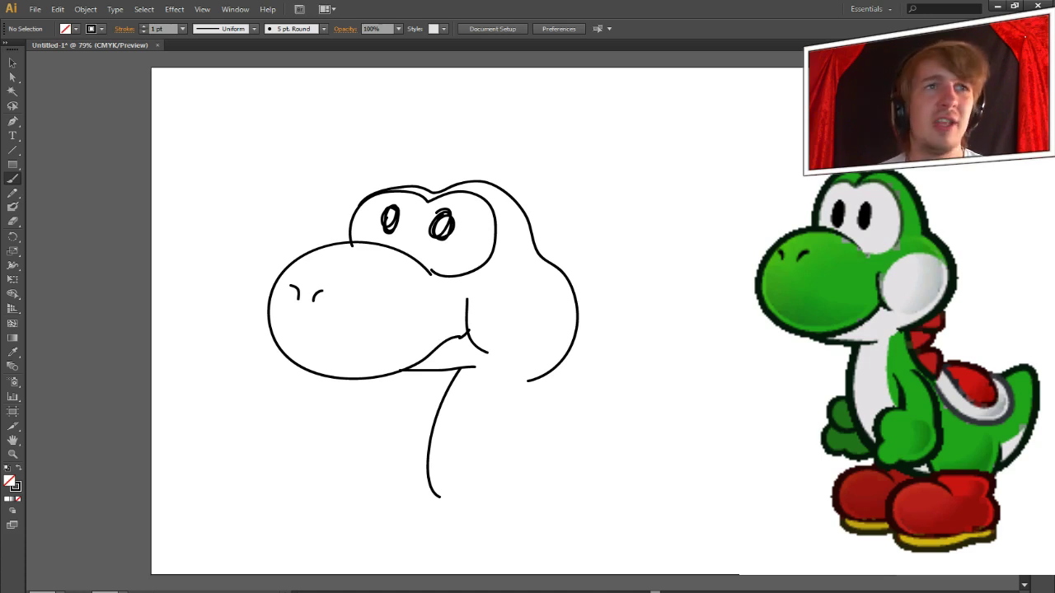
mouse_move(577, 314)
left_mouse_down()
mouse_move(528, 287)
mouse_move(487, 295)
mouse_move(478, 339)
left_mouse_up()
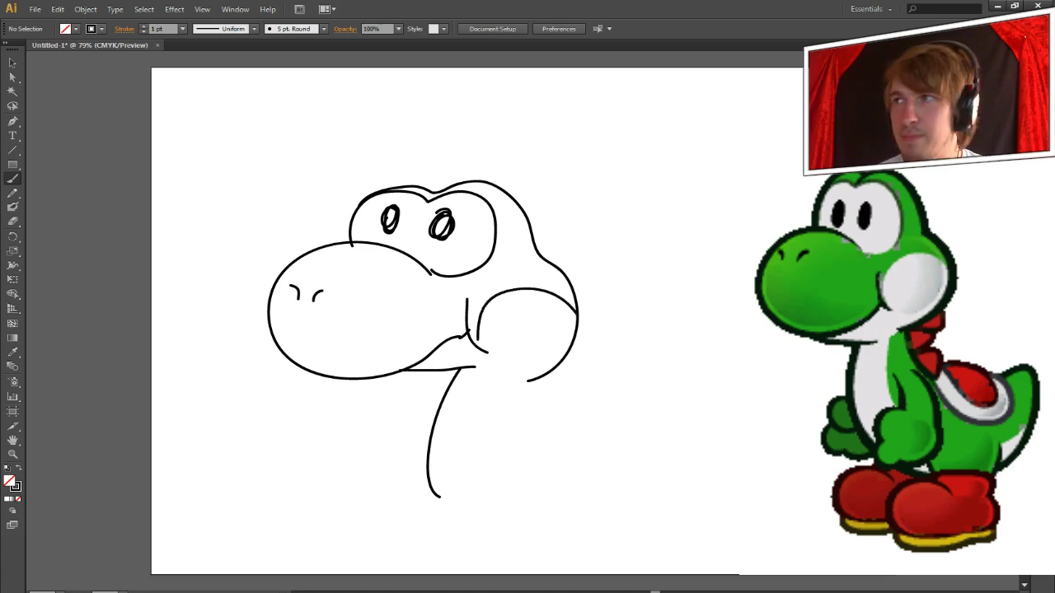
mouse_move(540, 377)
left_mouse_down()
mouse_move(550, 380)
mouse_move(526, 380)
mouse_move(554, 397)
mouse_move(526, 403)
mouse_move(523, 381)
mouse_move(549, 422)
mouse_move(526, 415)
mouse_move(534, 424)
mouse_move(603, 405)
mouse_move(627, 442)
mouse_move(576, 451)
mouse_move(559, 419)
mouse_move(555, 454)
mouse_move(628, 447)
mouse_move(658, 468)
mouse_move(706, 471)
mouse_move(703, 490)
mouse_move(674, 511)
mouse_move(614, 525)
left_mouse_up()
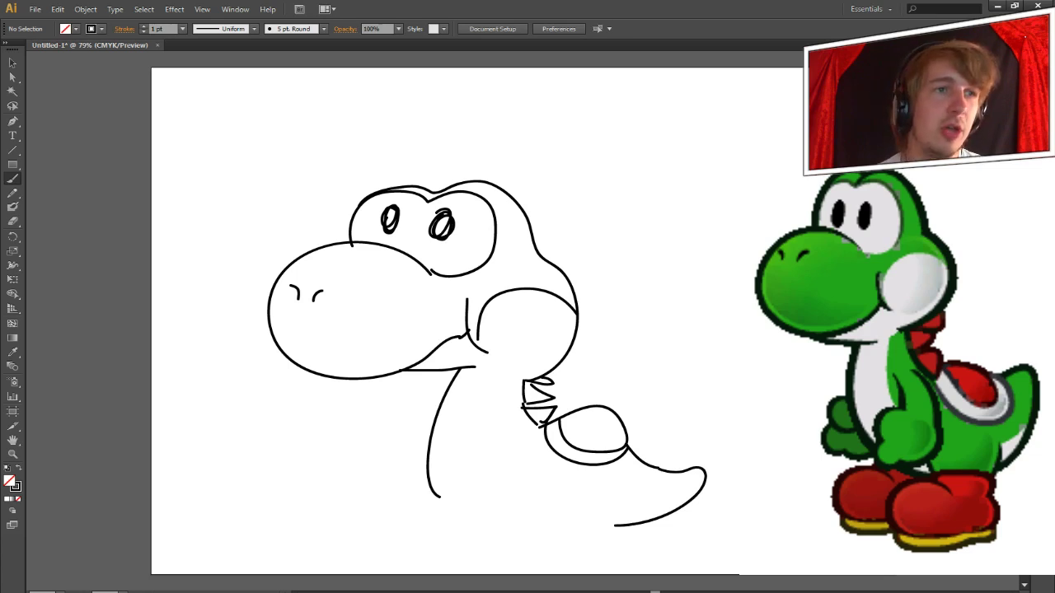
- Draw the two rounded boots, the lower body line joining them to the tail, and both arms with hands
mouse_move(477, 510)
left_mouse_down()
mouse_move(425, 489)
mouse_move(373, 551)
mouse_move(508, 566)
mouse_move(526, 524)
left_mouse_up()
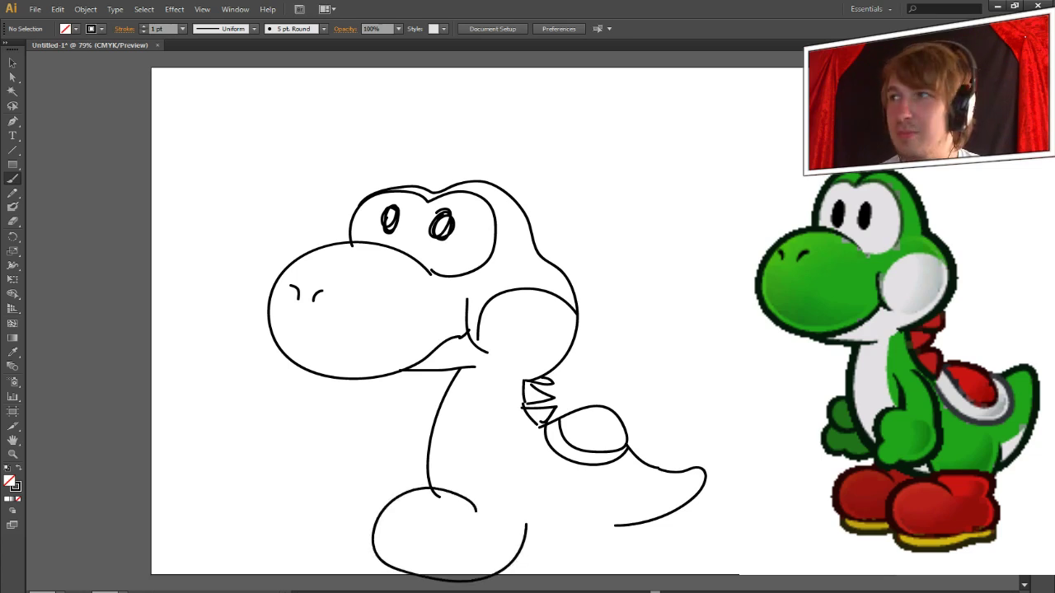
mouse_move(525, 537)
left_mouse_down()
mouse_move(460, 564)
mouse_move(567, 580)
mouse_move(594, 515)
left_mouse_up()
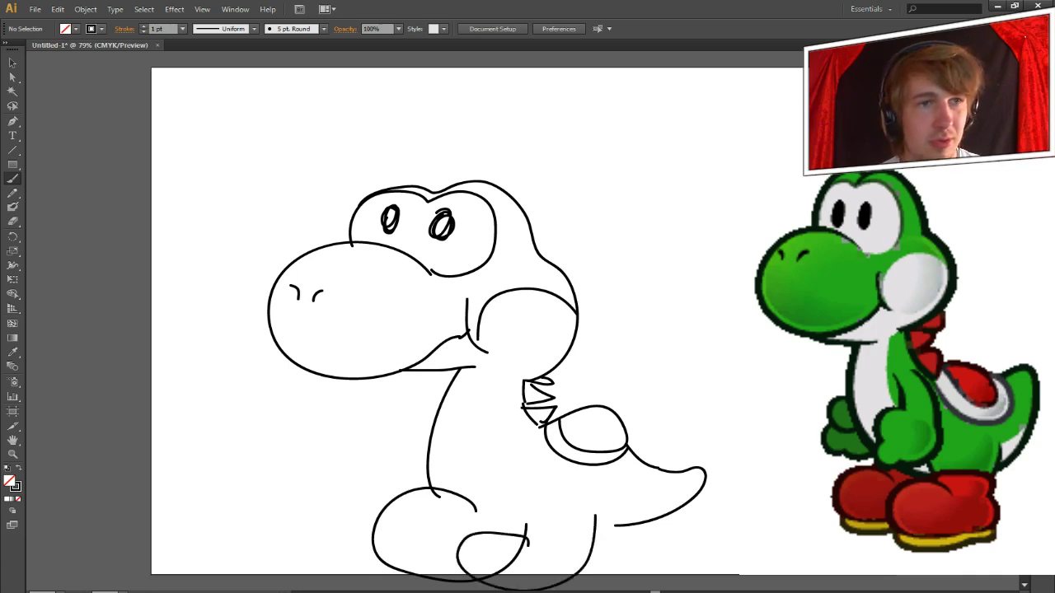
mouse_move(534, 537)
left_mouse_down()
mouse_move(580, 512)
mouse_move(601, 526)
left_mouse_up()
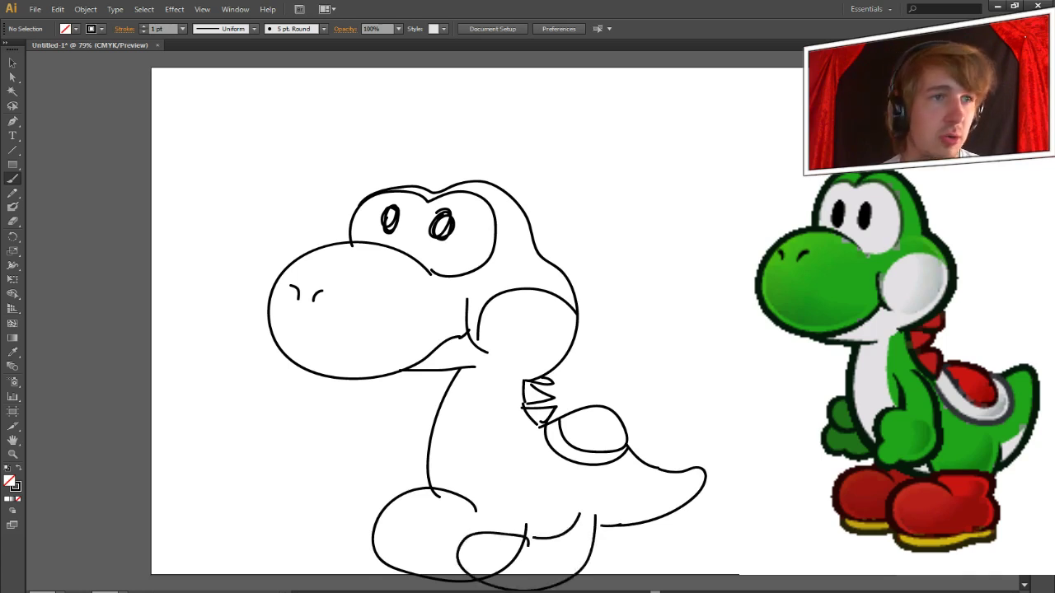
left_click_drag(458, 497, 592, 516)
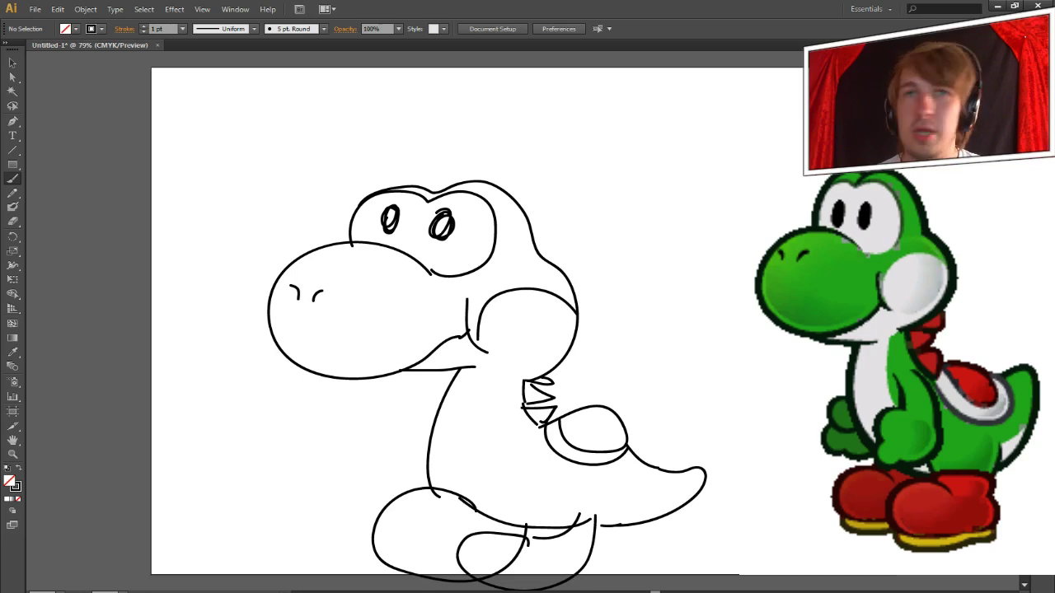
mouse_move(490, 420)
left_mouse_down()
mouse_move(468, 470)
mouse_move(441, 465)
mouse_move(436, 476)
mouse_move(480, 496)
mouse_move(476, 483)
mouse_move(535, 425)
left_mouse_up()
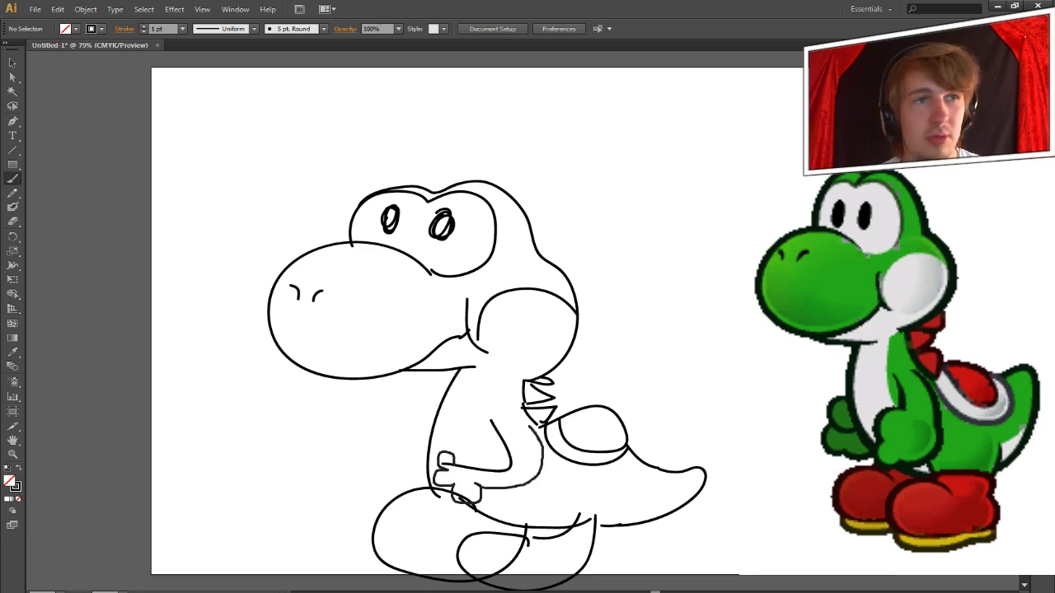
mouse_move(430, 428)
left_mouse_down()
mouse_move(418, 427)
mouse_move(424, 453)
mouse_move(400, 449)
mouse_move(417, 453)
left_mouse_up()
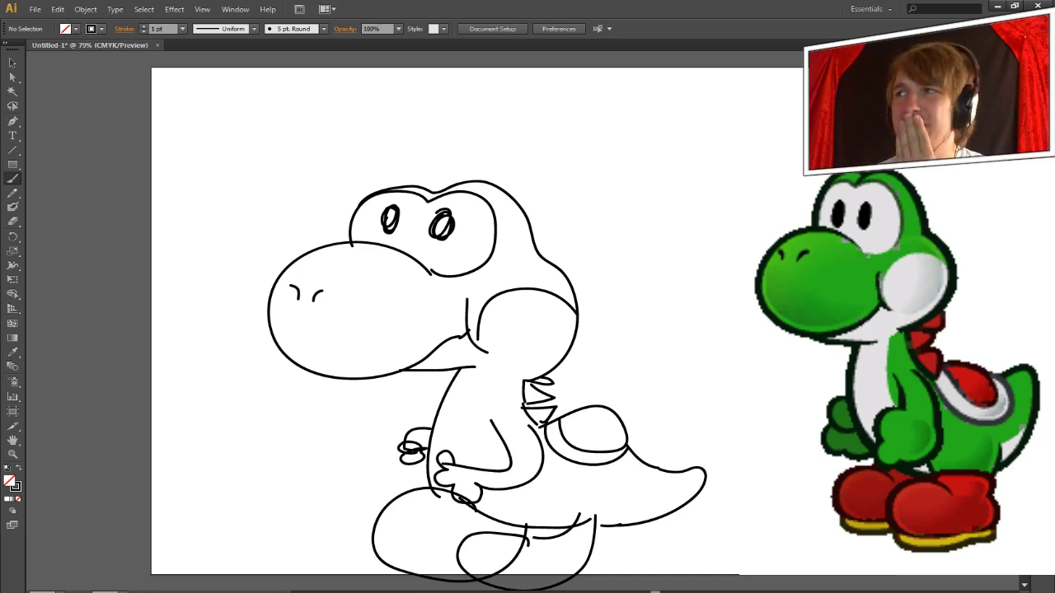
- Add the patch under the tail and the boots' sole lines, and darken the larger pupil
left_click_drag(618, 524, 696, 499)
left_click_drag(590, 521, 605, 526)
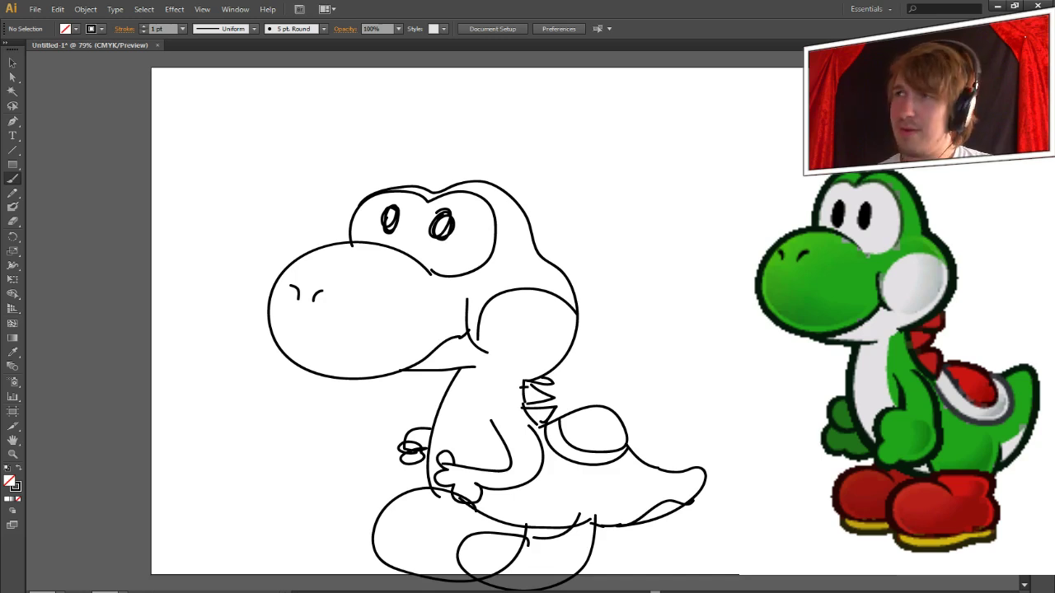
mouse_move(373, 552)
left_mouse_down()
mouse_move(414, 566)
mouse_move(584, 579)
left_mouse_up()
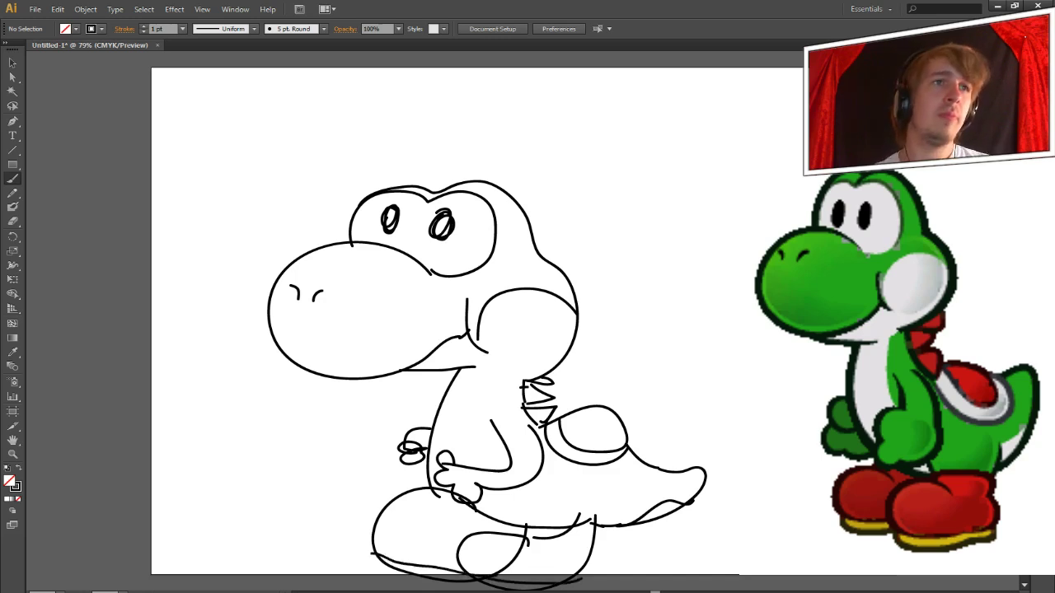
left_click_drag(441, 212, 430, 234)
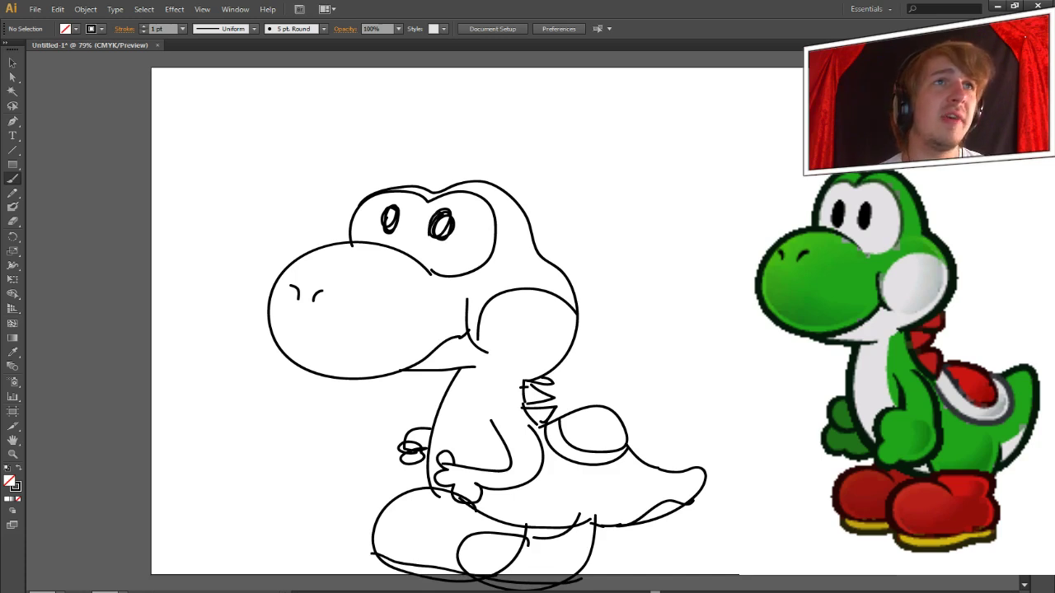
- Hand-letter the title "YOSHi" in the empty space beside the head and underline it with one long stroke
mouse_move(578, 136)
left_mouse_down()
mouse_move(610, 145)
mouse_move(593, 255)
left_mouse_up()
mouse_move(633, 150)
left_mouse_down()
mouse_move(626, 165)
mouse_move(633, 150)
mouse_move(644, 173)
mouse_move(675, 160)
mouse_move(677, 177)
left_mouse_up()
left_click(665, 149)
mouse_move(676, 161)
left_mouse_down()
mouse_move(695, 160)
mouse_move(697, 180)
mouse_move(707, 173)
left_mouse_up()
left_click(704, 128)
mouse_move(557, 222)
left_mouse_down()
mouse_move(738, 193)
mouse_move(737, 184)
left_mouse_up()
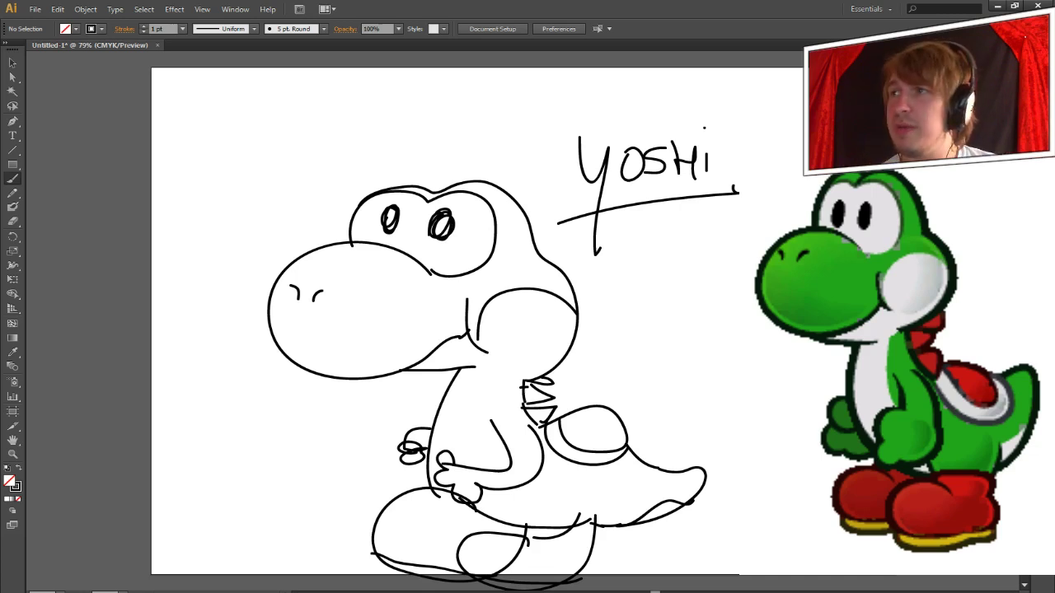
- Draw the belly's dividing line from the cheek down along the underside to the tail, and thicken both pupils
mouse_move(490, 348)
left_mouse_down()
mouse_move(480, 464)
mouse_move(535, 512)
mouse_move(667, 504)
left_mouse_up()
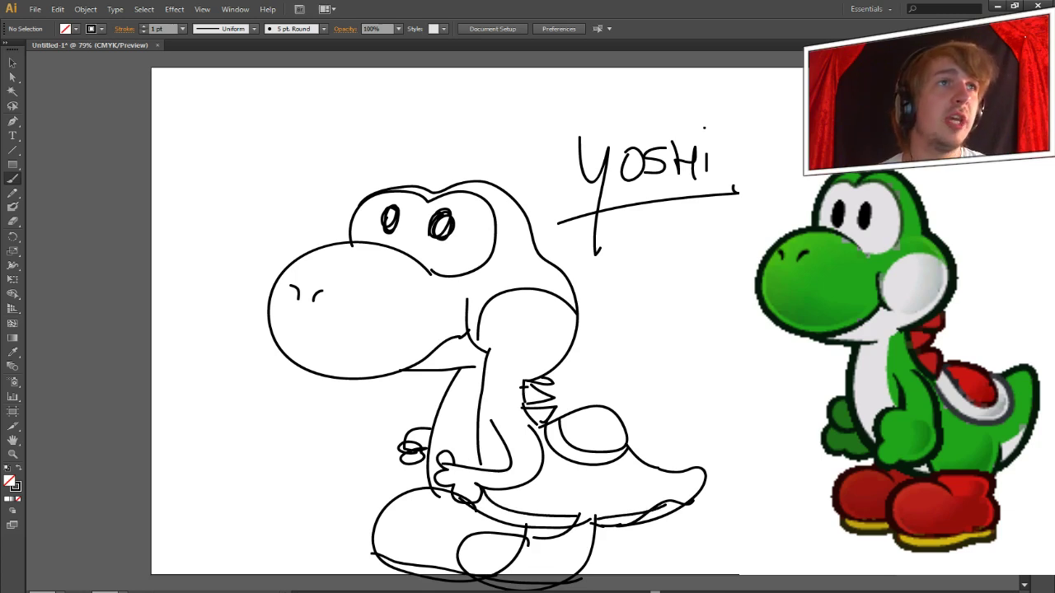
left_click_drag(437, 234, 453, 211)
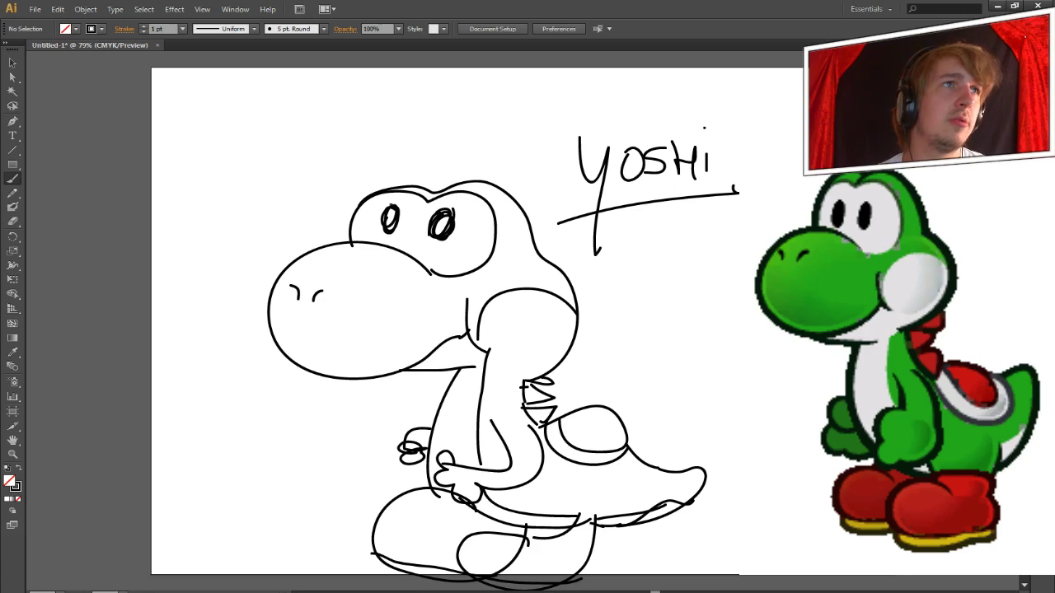
left_click_drag(387, 204, 403, 227)
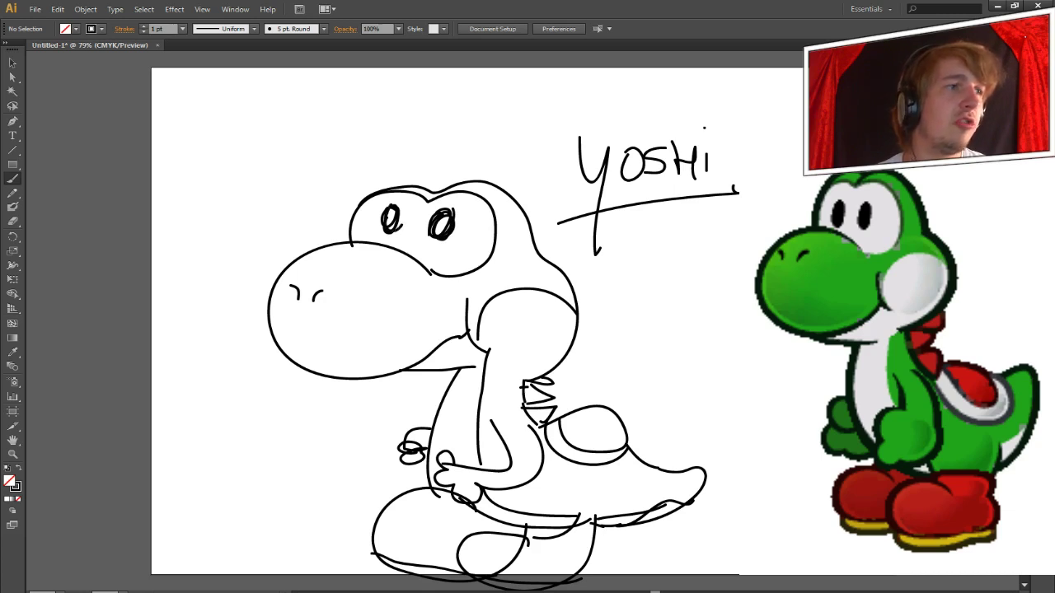
- Brush a few grass blades in the artboard's lower-left corner and draw a 3D question-mark block above the snout
mouse_move(137, 567)
left_mouse_down()
mouse_move(227, 526)
mouse_move(266, 546)
left_mouse_up()
mouse_move(211, 145)
left_mouse_down()
mouse_move(272, 197)
mouse_move(297, 137)
mouse_move(232, 135)
mouse_move(213, 146)
mouse_move(194, 128)
left_mouse_up()
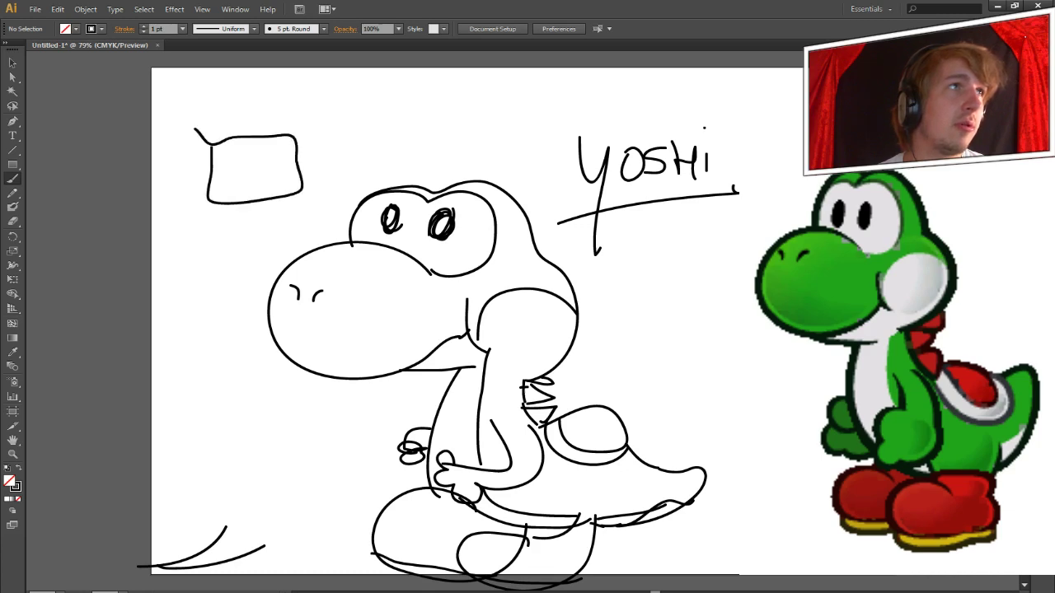
mouse_move(203, 198)
left_mouse_down()
mouse_move(197, 130)
mouse_move(290, 126)
left_mouse_up()
mouse_move(242, 155)
left_mouse_down()
mouse_move(251, 171)
mouse_move(203, 162)
mouse_move(199, 173)
left_mouse_up()
left_click(251, 177)
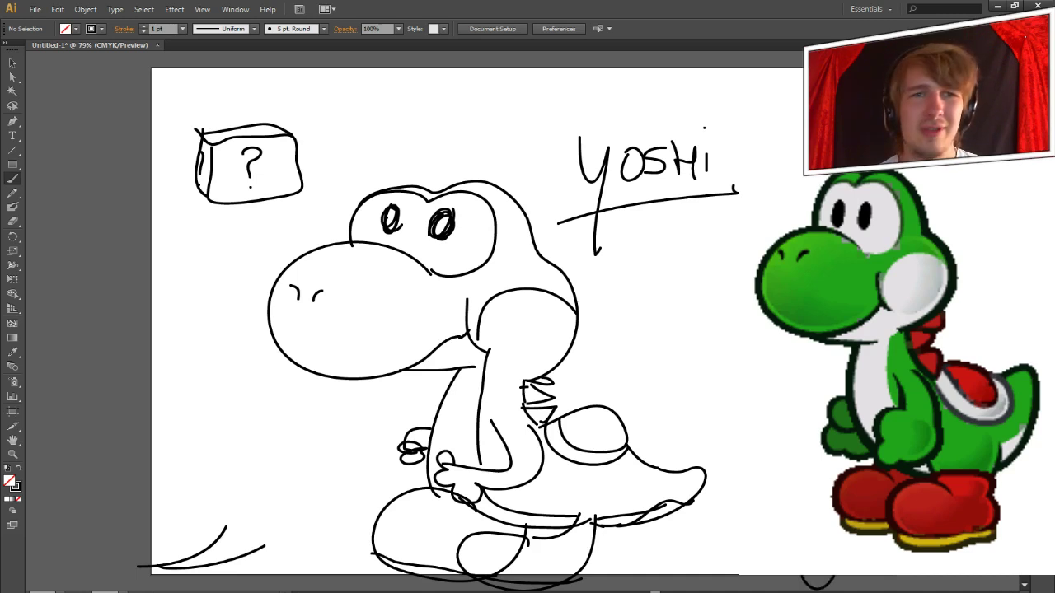
- Brush more long grass blades along the ground on both sides of the boots
left_click_drag(150, 554, 204, 493)
left_click_drag(231, 589, 166, 494)
left_click_drag(279, 580, 317, 473)
mouse_move(317, 579)
left_mouse_down()
mouse_move(393, 521)
mouse_move(364, 526)
left_mouse_up()
left_click_drag(361, 493, 365, 581)
left_click_drag(266, 515, 316, 567)
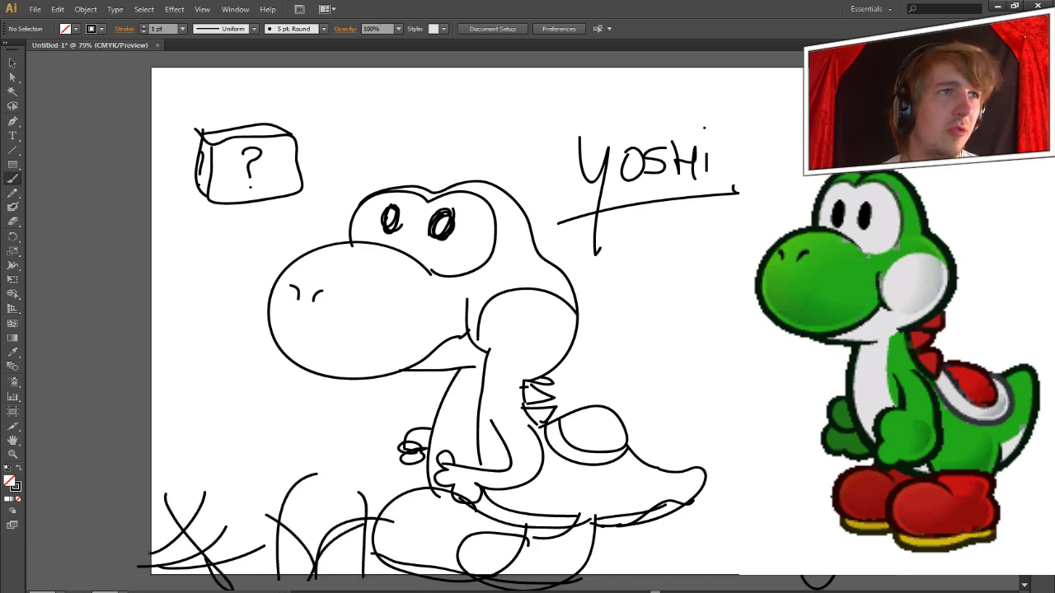
mouse_move(535, 585)
left_mouse_down()
mouse_move(717, 523)
mouse_move(691, 575)
left_mouse_up()
left_click_drag(711, 540, 621, 588)
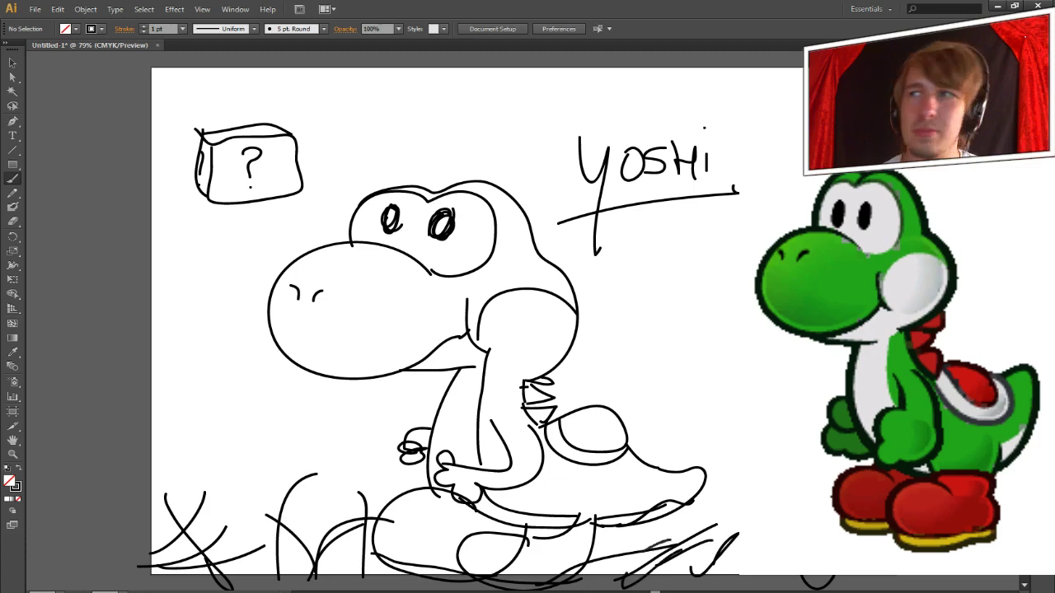
left_click_drag(669, 541, 598, 581)
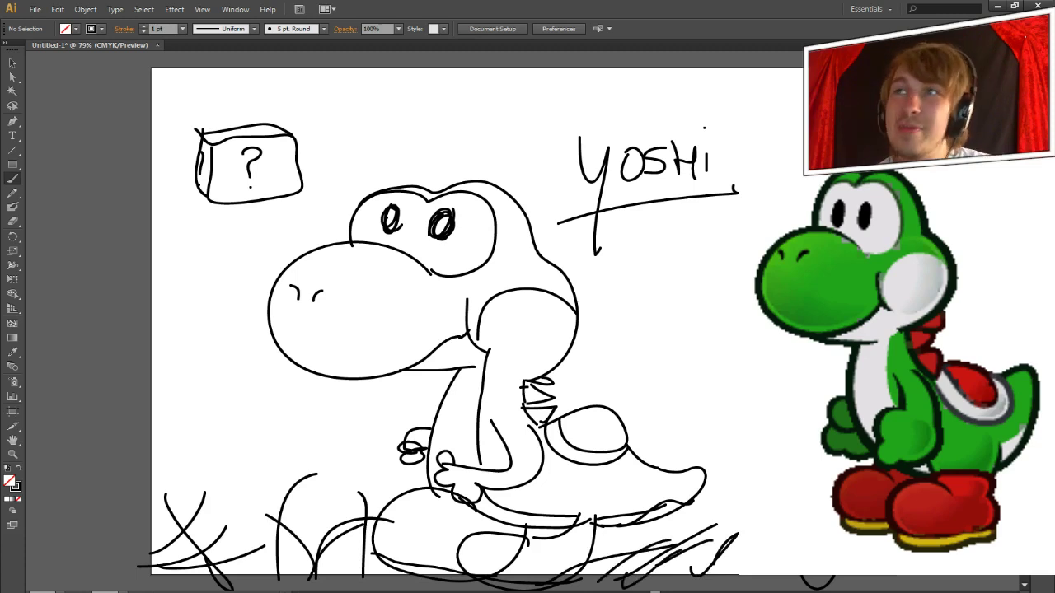